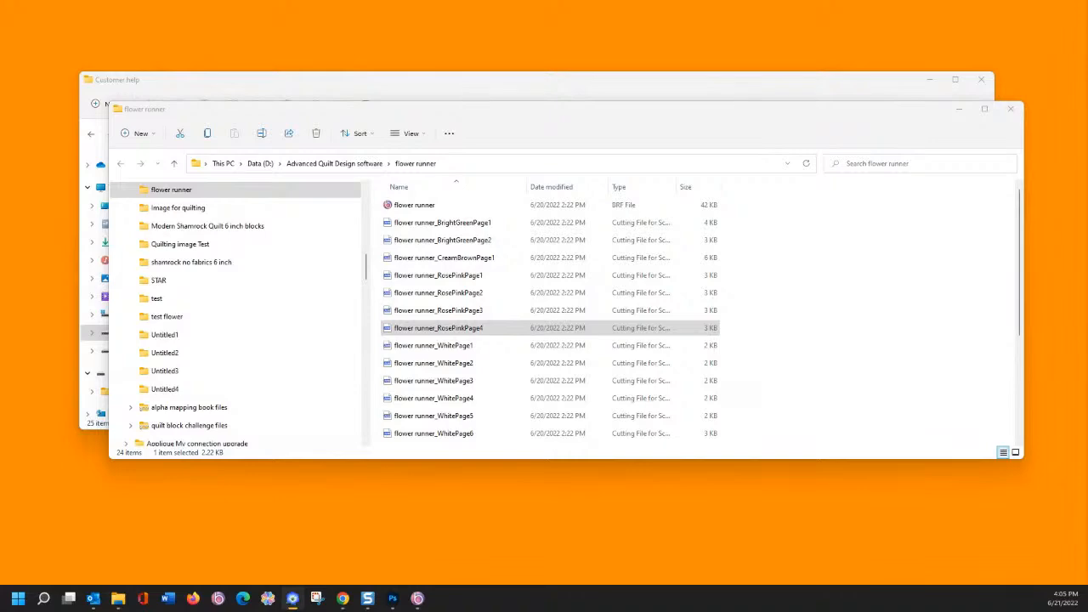
- Drag the Layout & Editing window into view over File Explorer
left_click_drag(1087, 17, 440, 51)
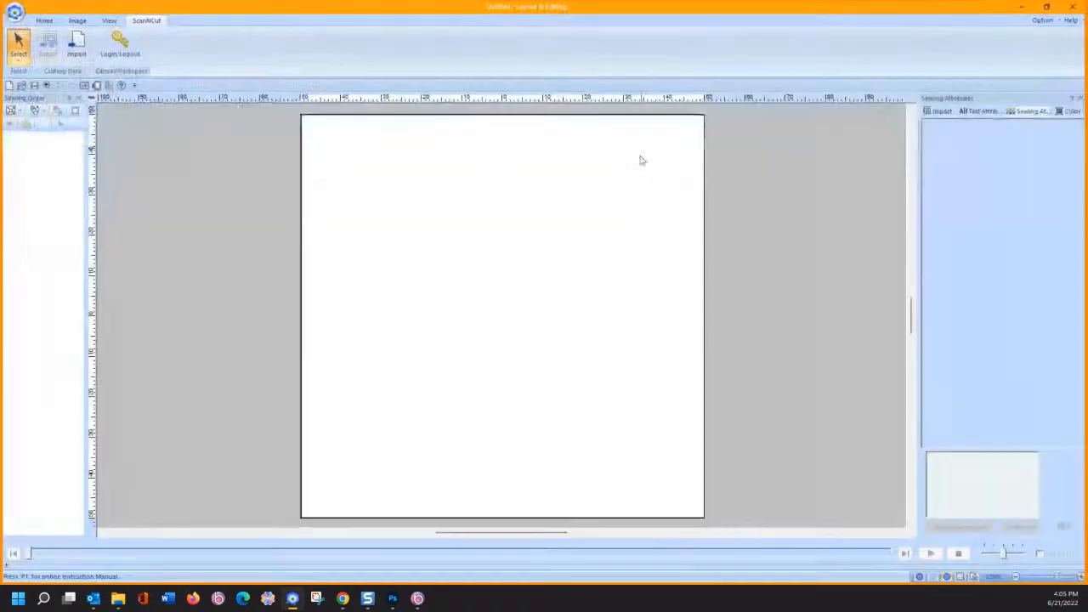
- Maximize Layout & Editing and load the scissors image from the ClipArt folder onto the page, sized 66 × 66 mm
left_click(721, 45)
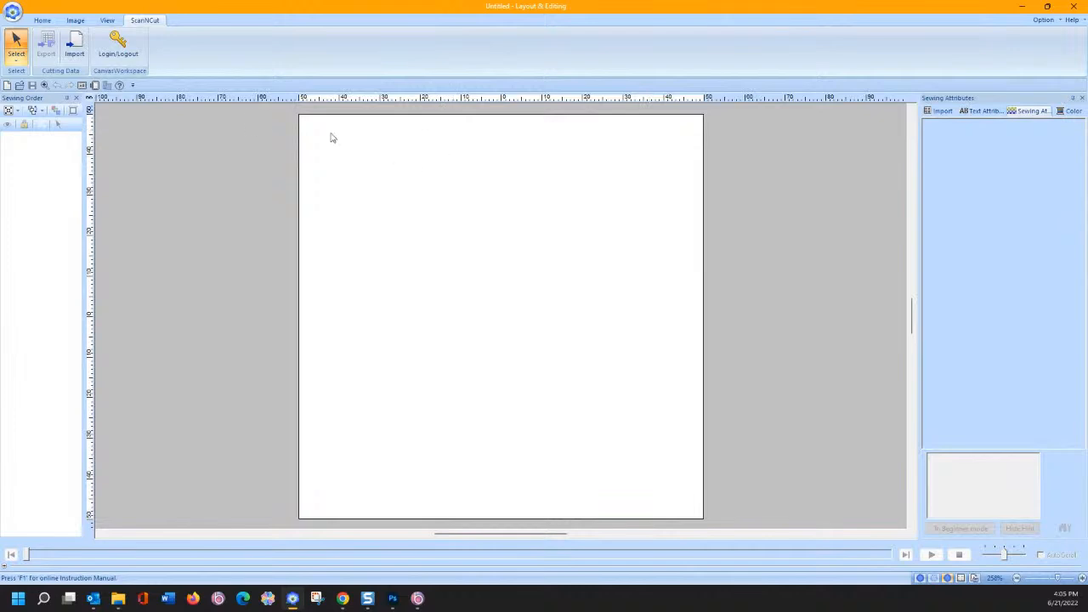
left_click(42, 20)
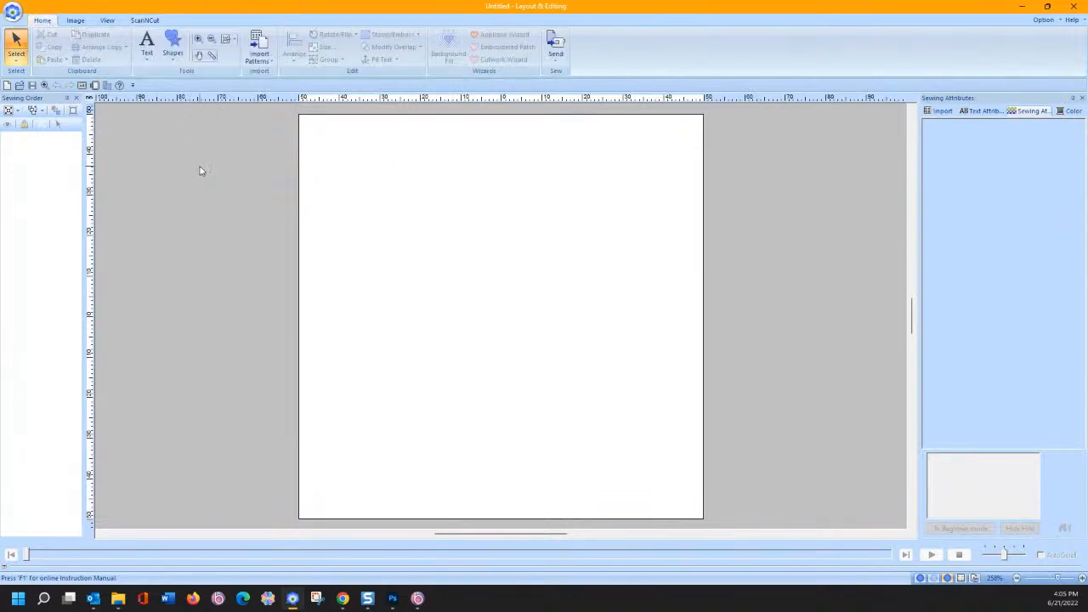
right_click(370, 189)
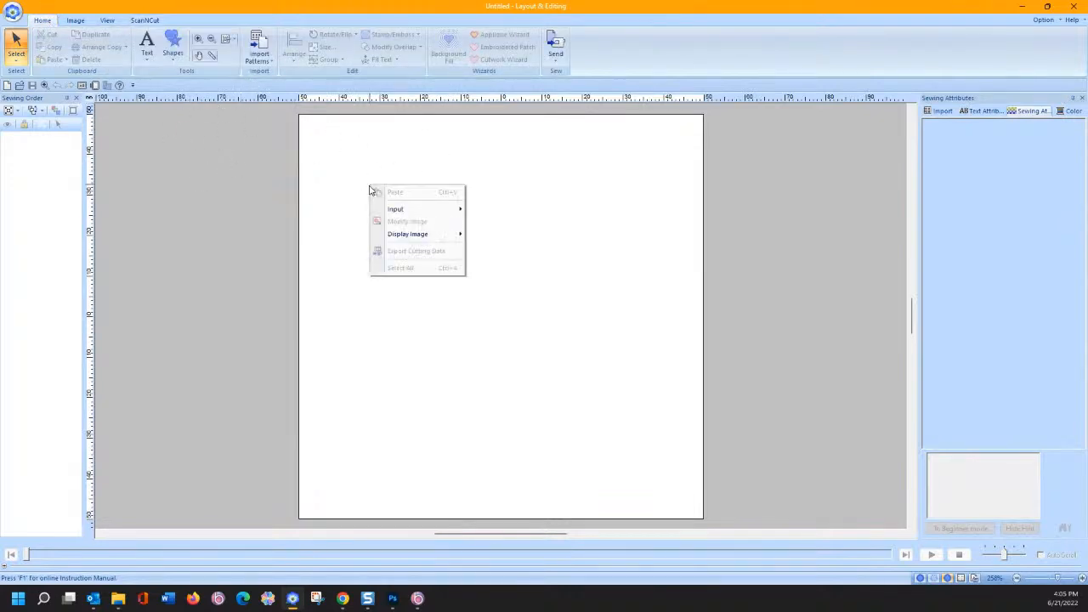
mouse_move(396, 210)
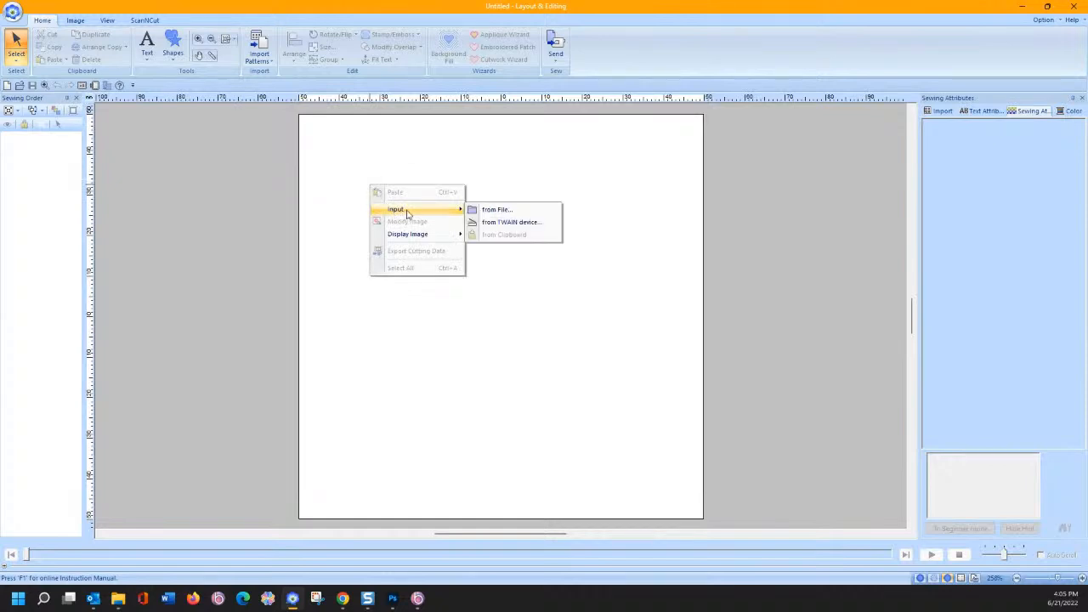
left_click(502, 220)
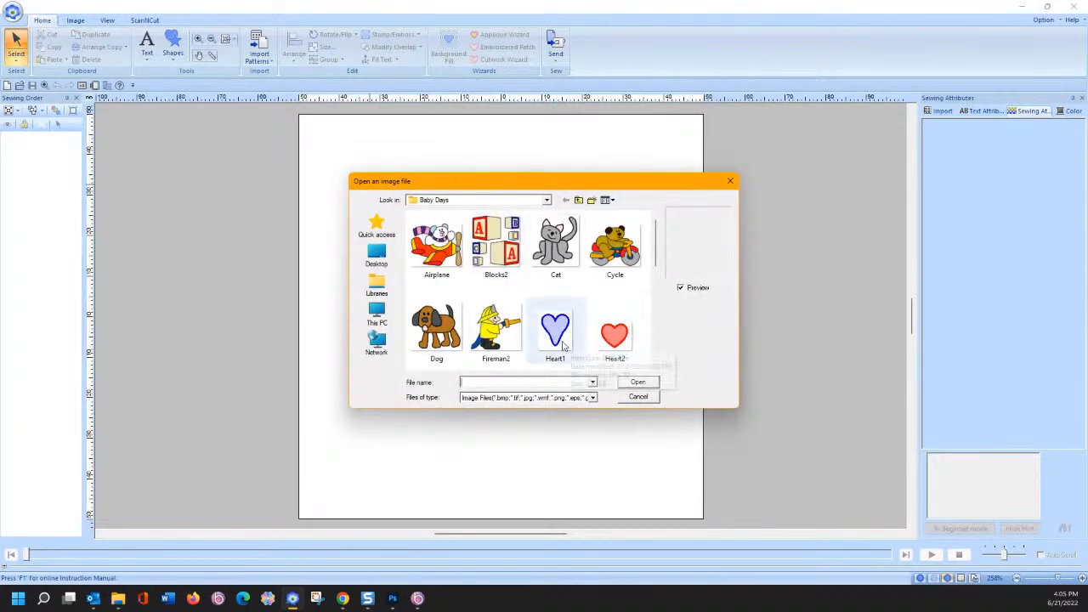
left_click(578, 199)
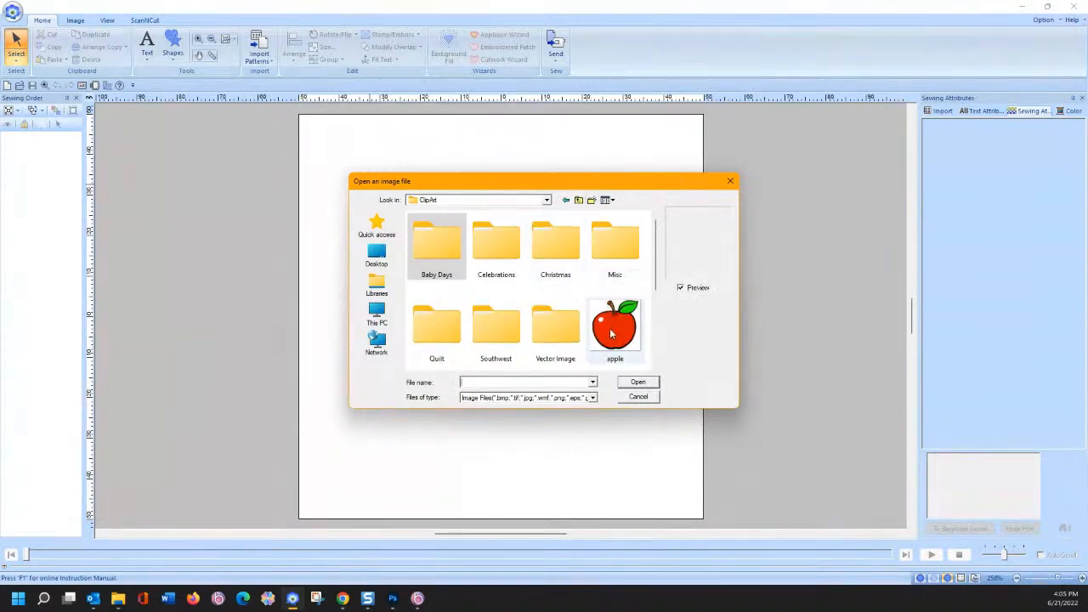
scroll(610, 334, "down", 1)
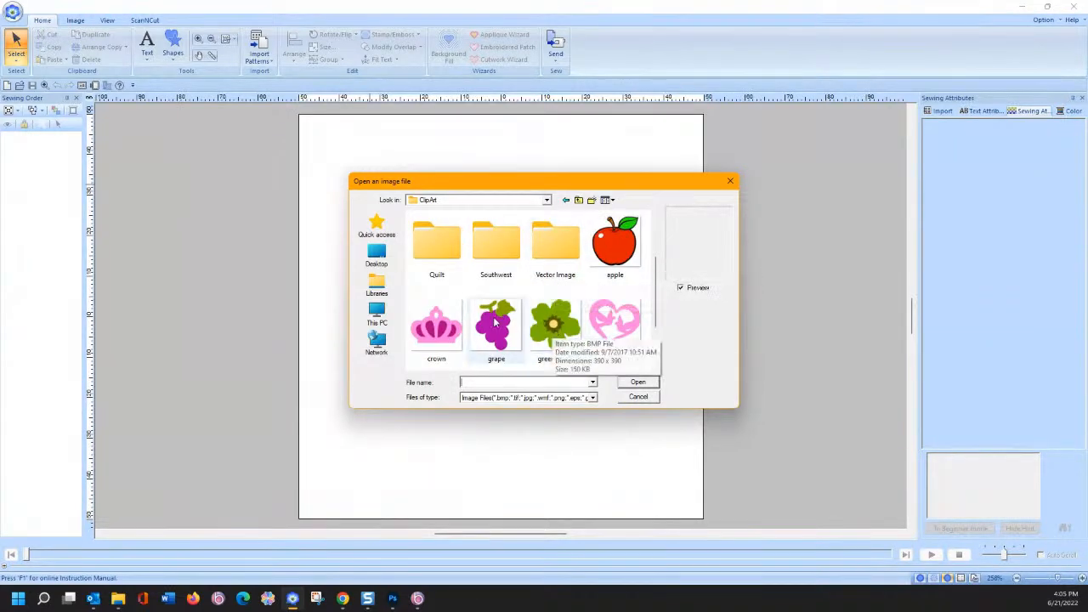
scroll(496, 322, "down", 1)
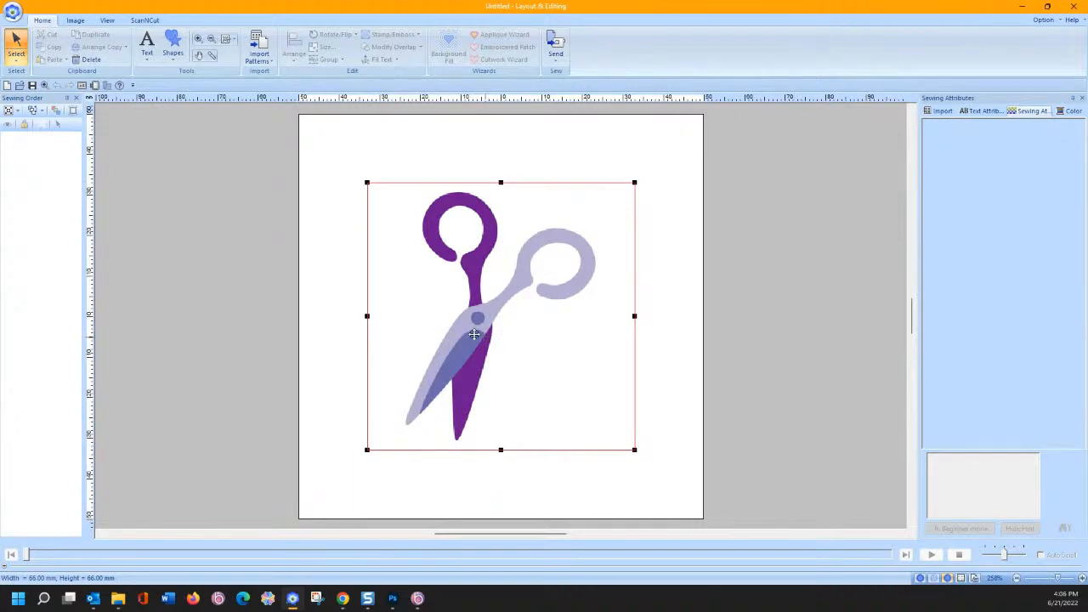
- Open the Shapes gallery on the Home tab
left_click(175, 59)
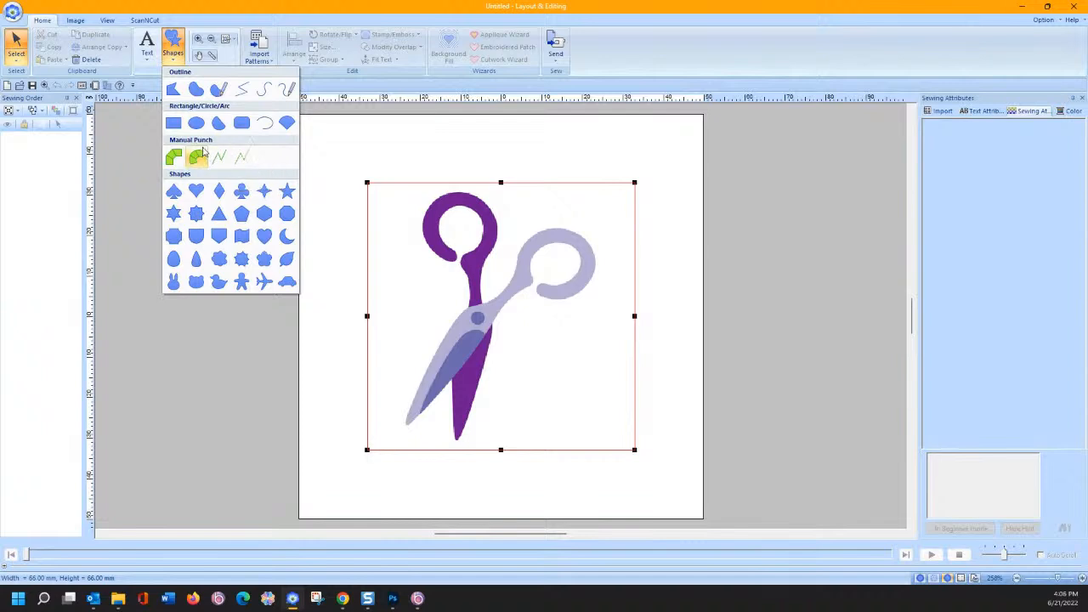
- Start a Manual Punch satin region in Curve mode at the handle, with the background image faded
left_click(175, 158)
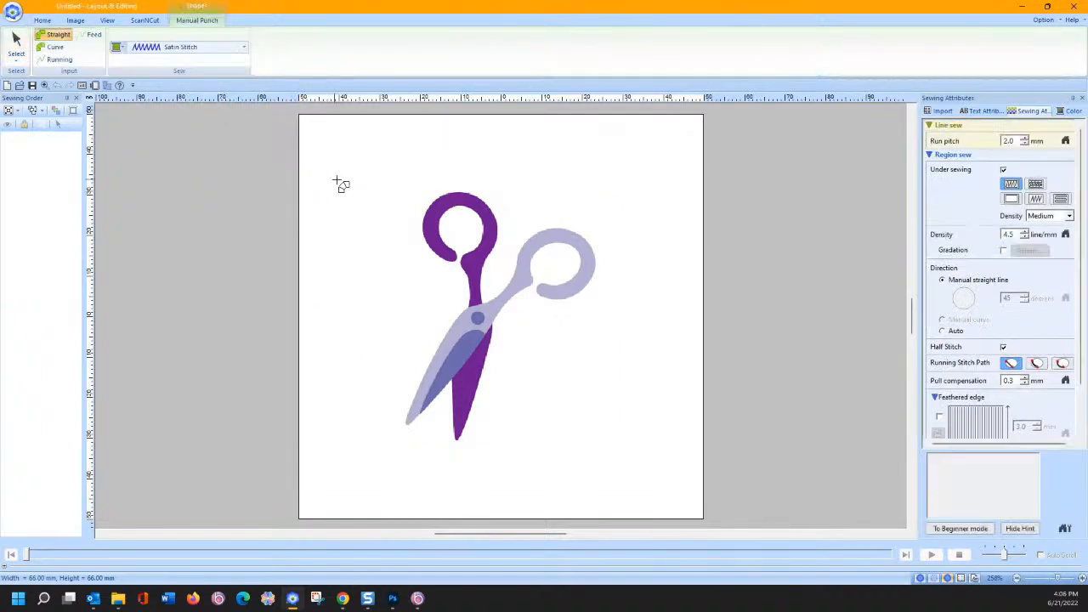
left_click(456, 252)
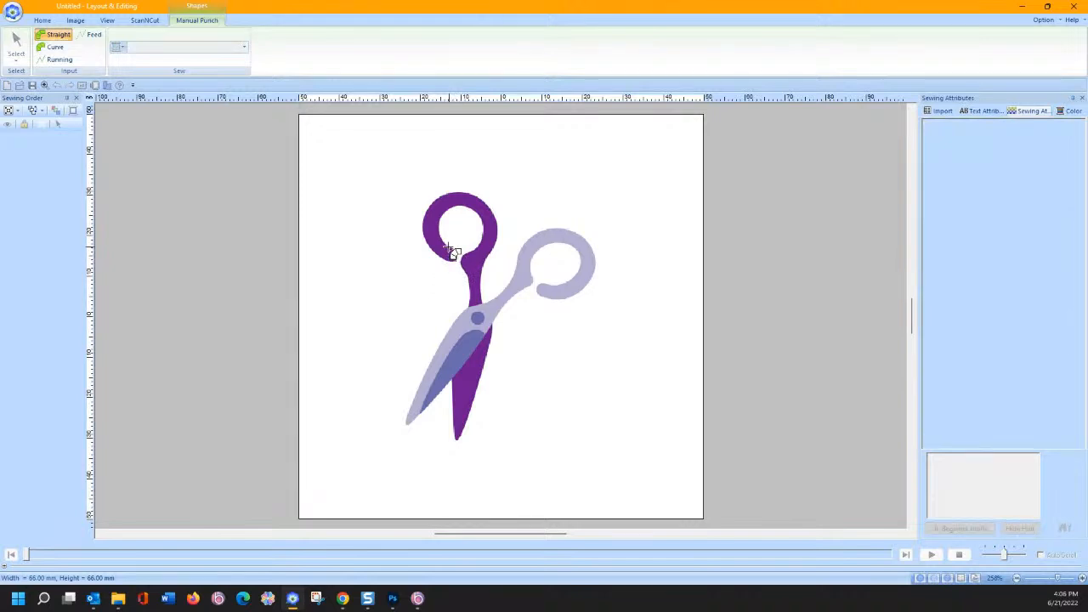
right_click(441, 254)
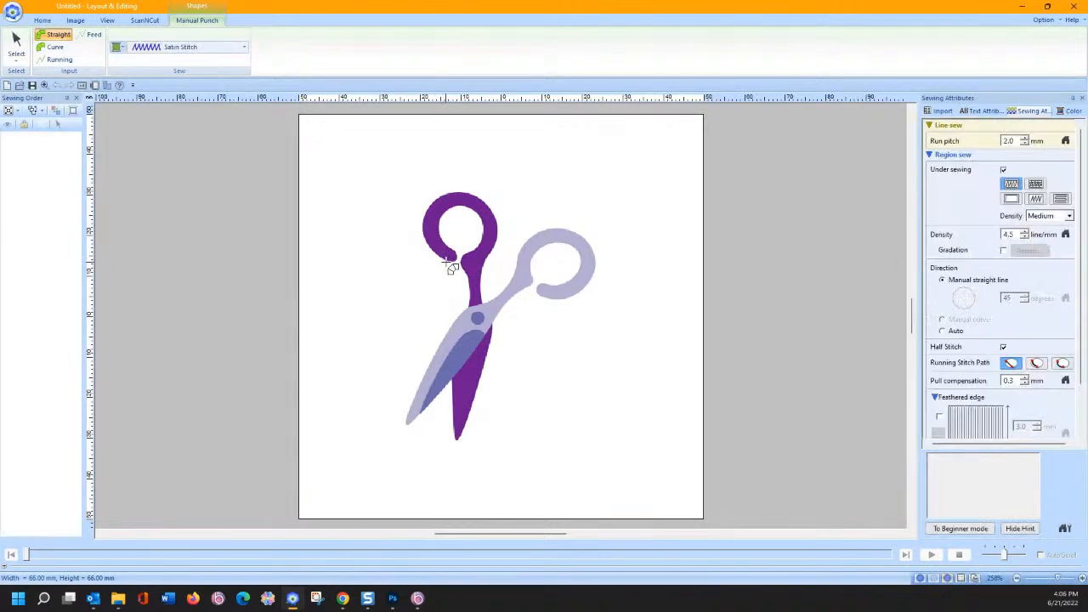
left_click(58, 46)
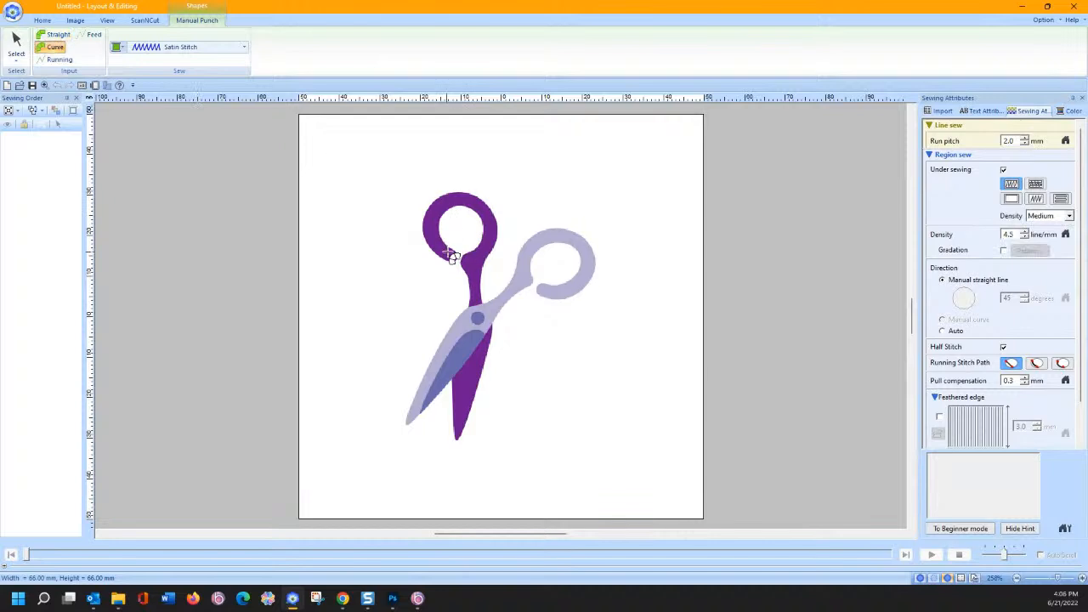
left_click(457, 253)
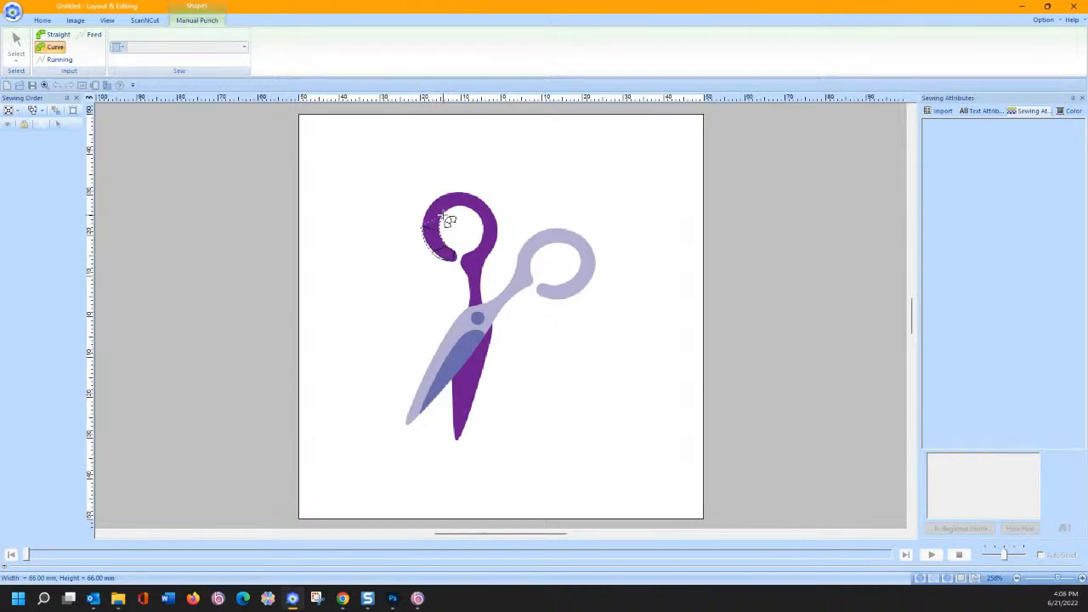
left_click(433, 201)
key("F6")
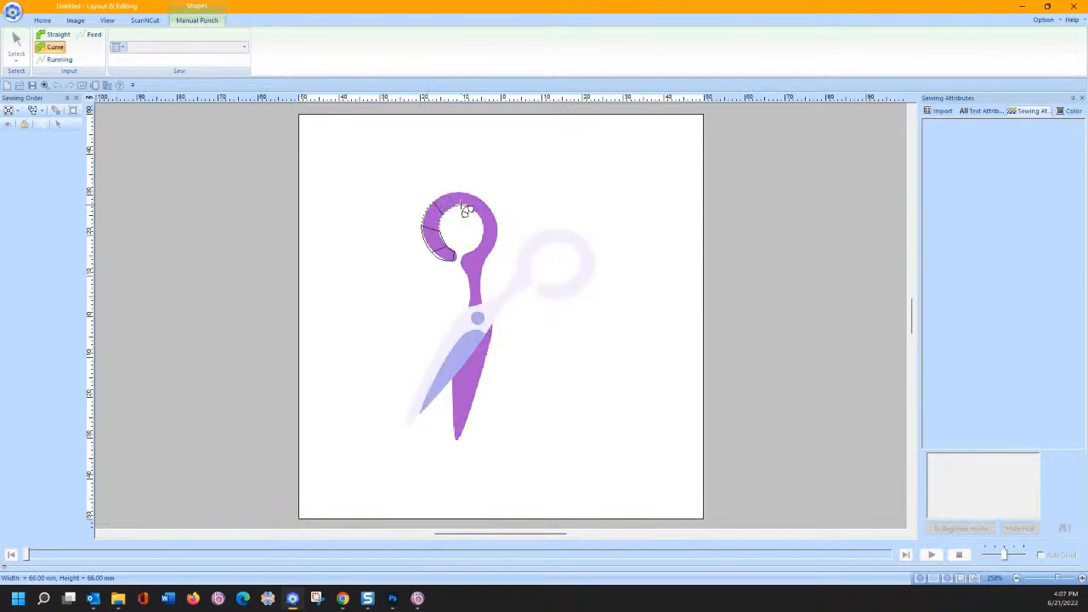
- Trace satin cross lines around the handle ring's top, right side, bottom and shank joint
left_click(462, 205)
left_click(462, 191)
left_click(477, 213)
left_click(490, 205)
left_click(483, 230)
left_click(498, 237)
left_click(476, 248)
left_click(483, 258)
left_click(462, 258)
left_click(482, 266)
- Continue the cross lines down the shank, then switch to Running stitch
left_click(480, 273)
left_click(469, 283)
left_click(481, 285)
left_click(469, 297)
left_click(480, 296)
left_click(469, 307)
left_click(60, 60)
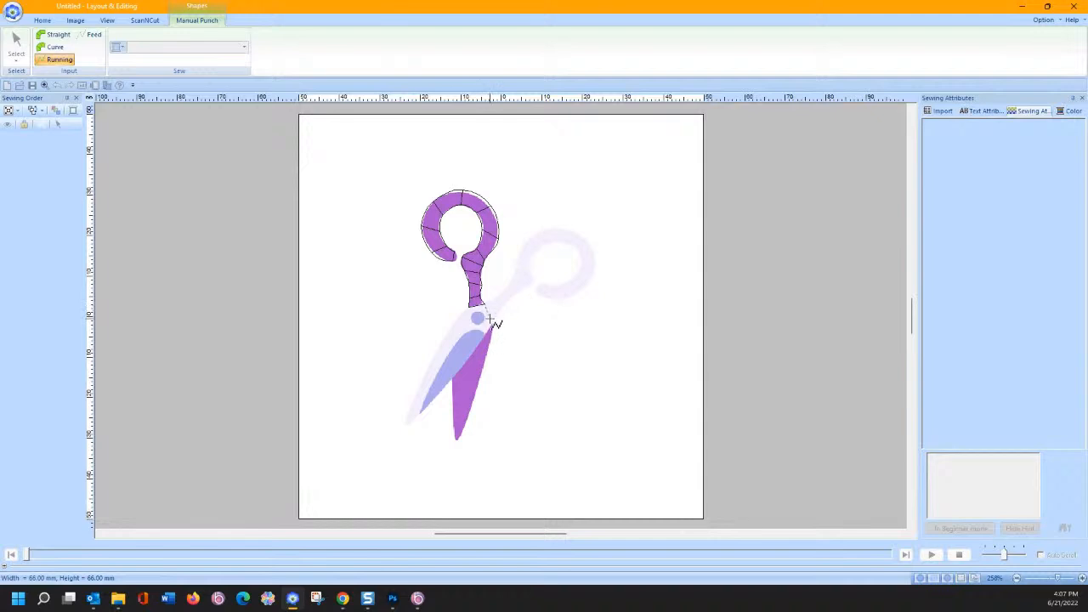
- Feed over to the blade and begin a Straight outline along its top edges
left_click(95, 35)
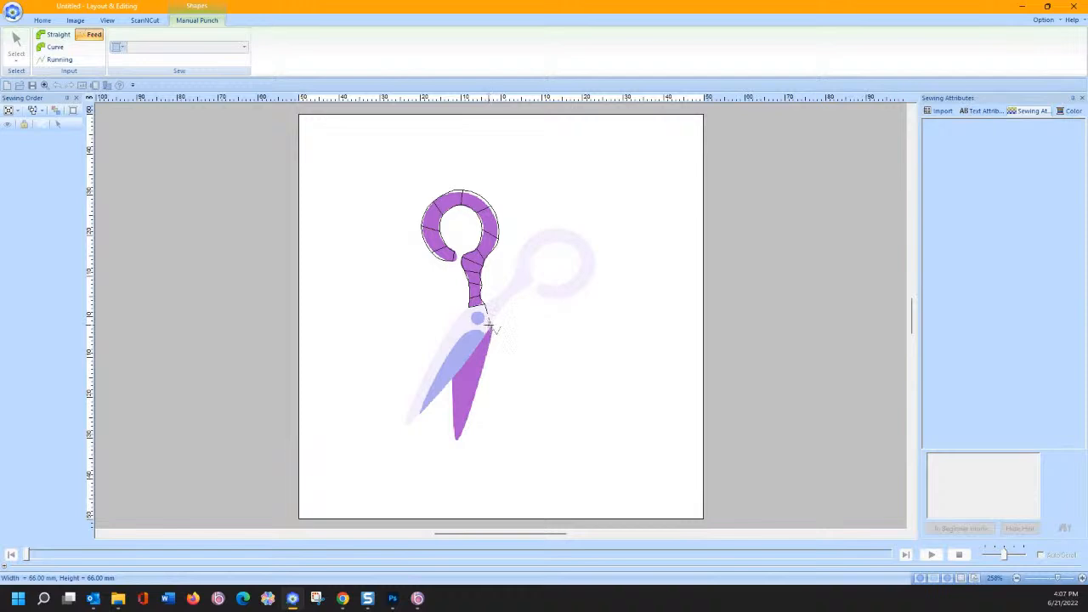
left_click(56, 35)
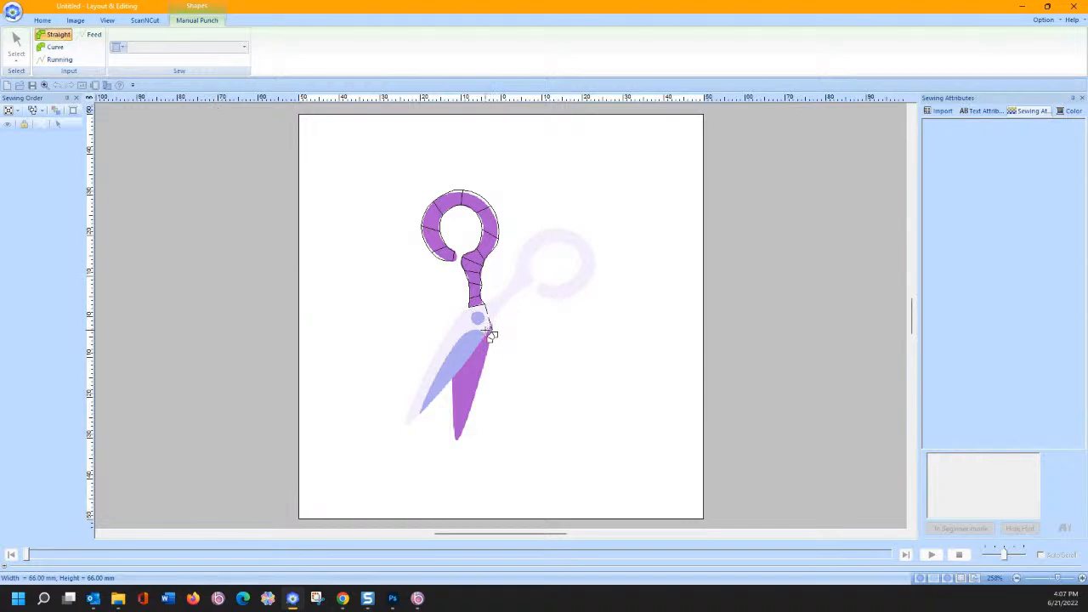
left_click(485, 331)
left_click(492, 342)
left_click(481, 345)
left_click(486, 356)
left_click(453, 378)
- Trace both blade edges down to the tip and close the green satin region
left_click(452, 379)
left_click(473, 403)
left_click(452, 414)
left_click(454, 433)
left_click(461, 436)
left_click(461, 444)
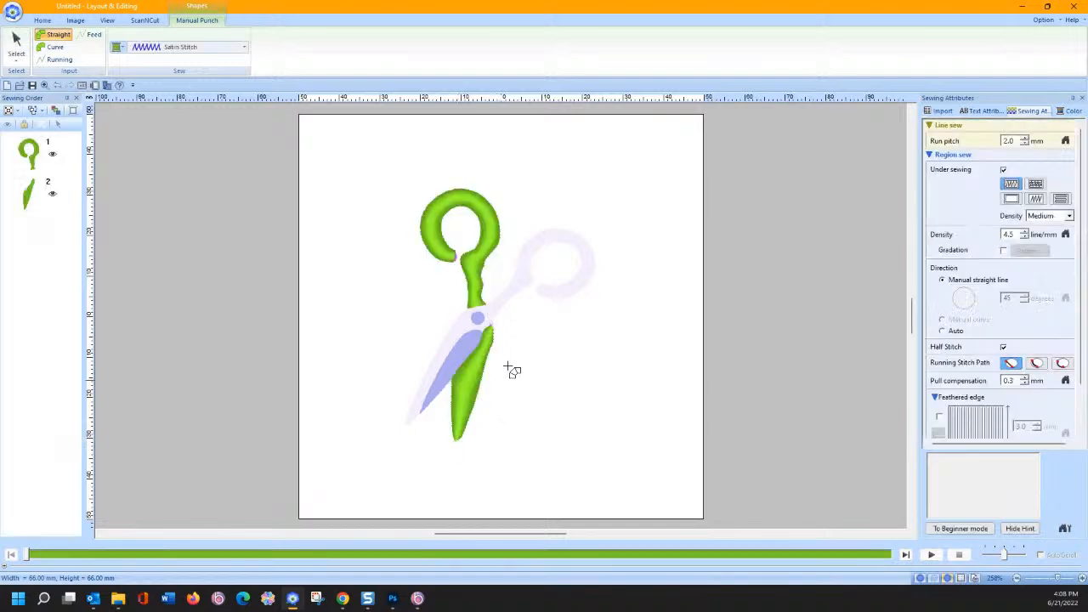